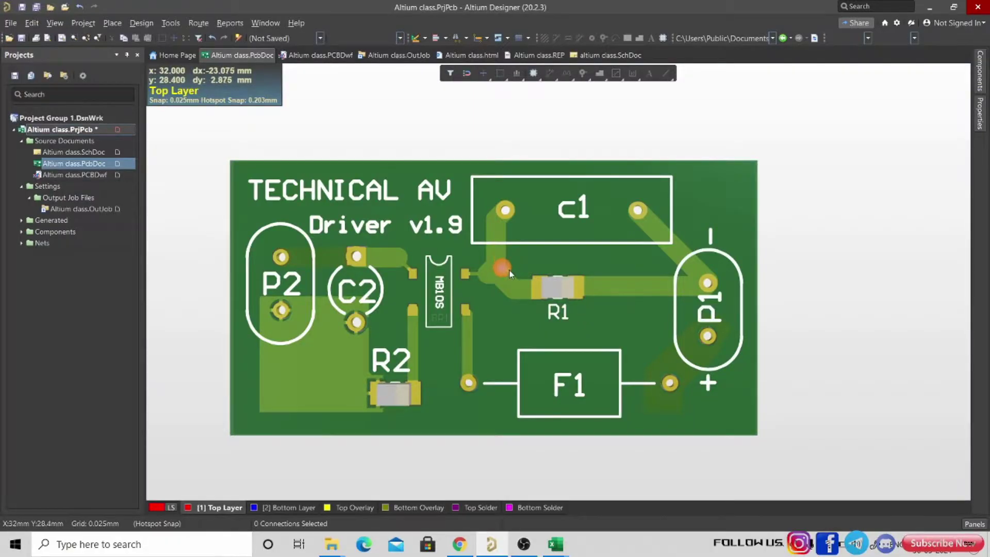
Switch to Chrome and look over the Altium home page and the Altium Designer free trial page.
{"action": "left_click", "coordinate": [459, 546]}
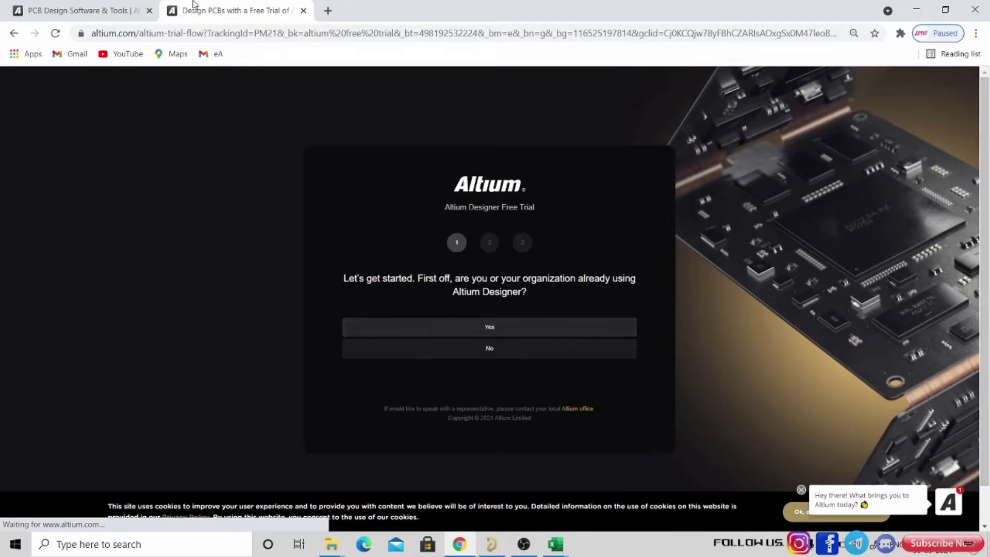
{"action": "left_click", "coordinate": [99, 8]}
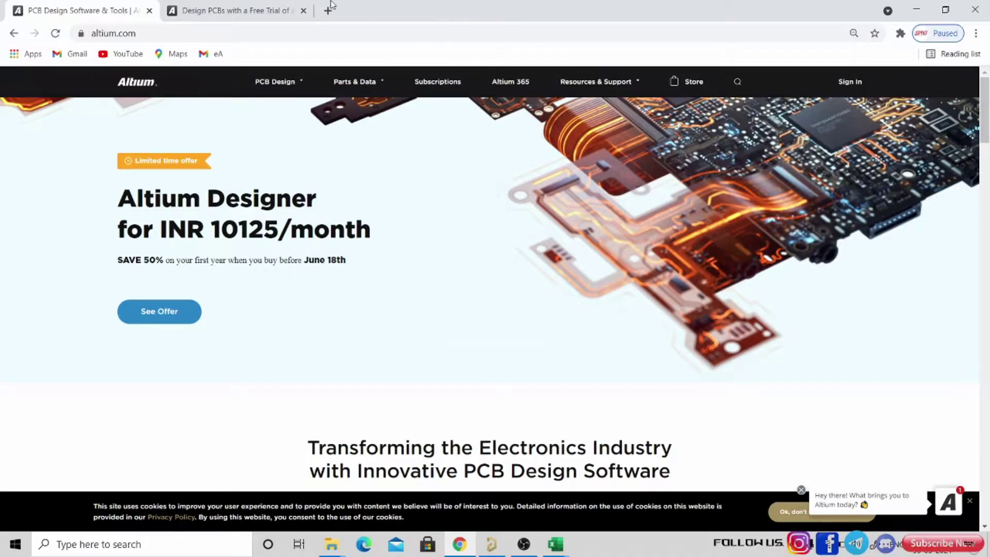
{"action": "left_click", "coordinate": [235, 8]}
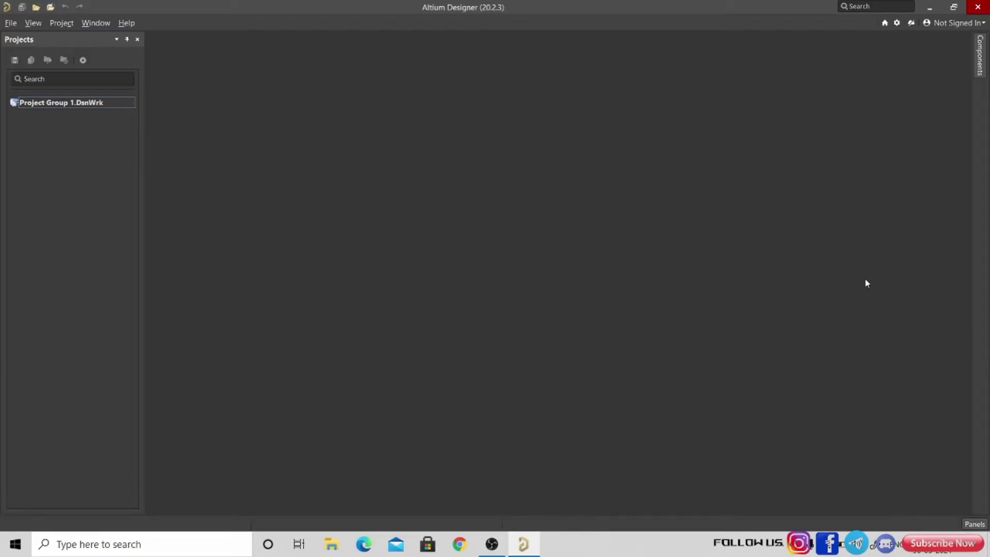
Create a new local PCB project named "Altium class" with the default project type.
{"action": "left_click", "coordinate": [9, 27]}
{"action": "mouse_move", "coordinate": [35, 41]}
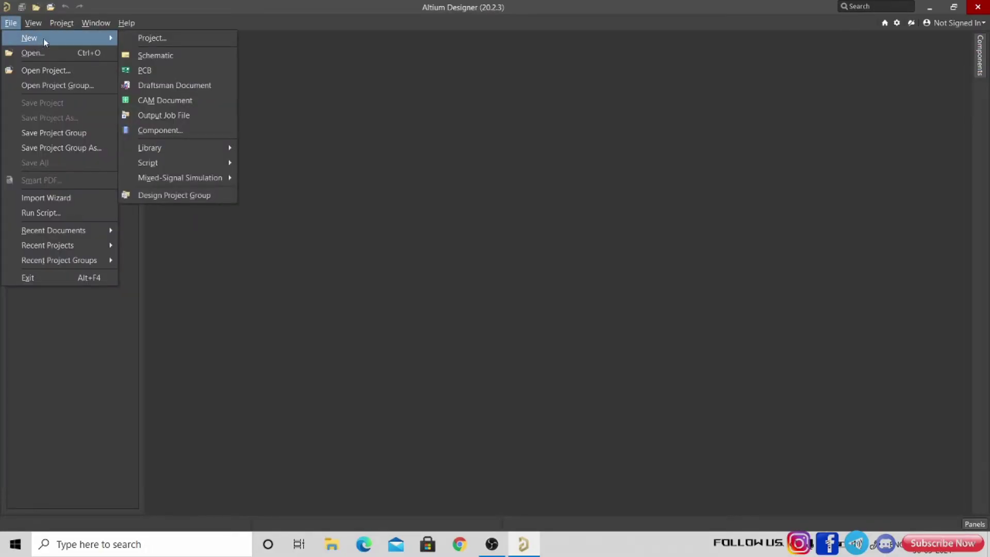
{"action": "left_click", "coordinate": [146, 43]}
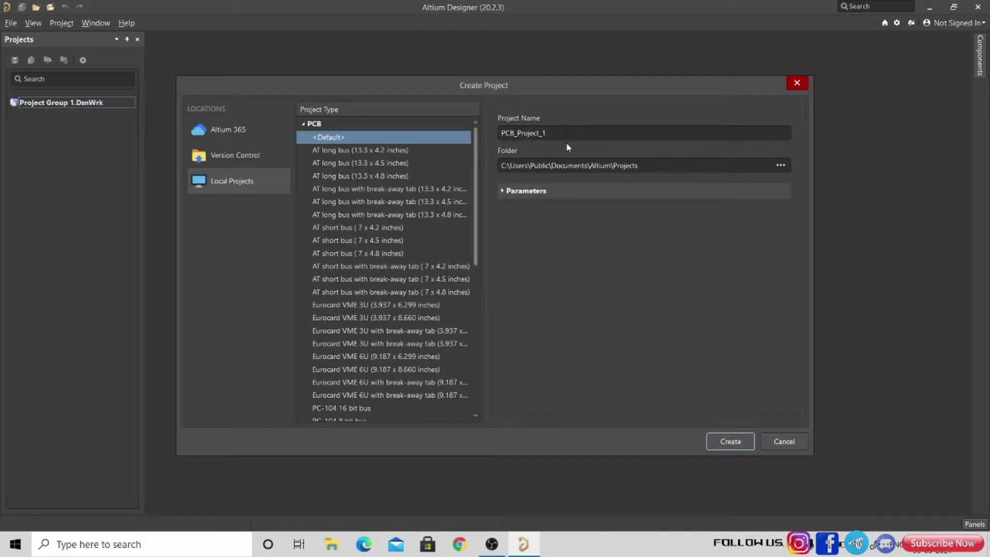
{"action": "left_click_drag", "start_coordinate": [499, 132], "coordinate": [550, 144]}
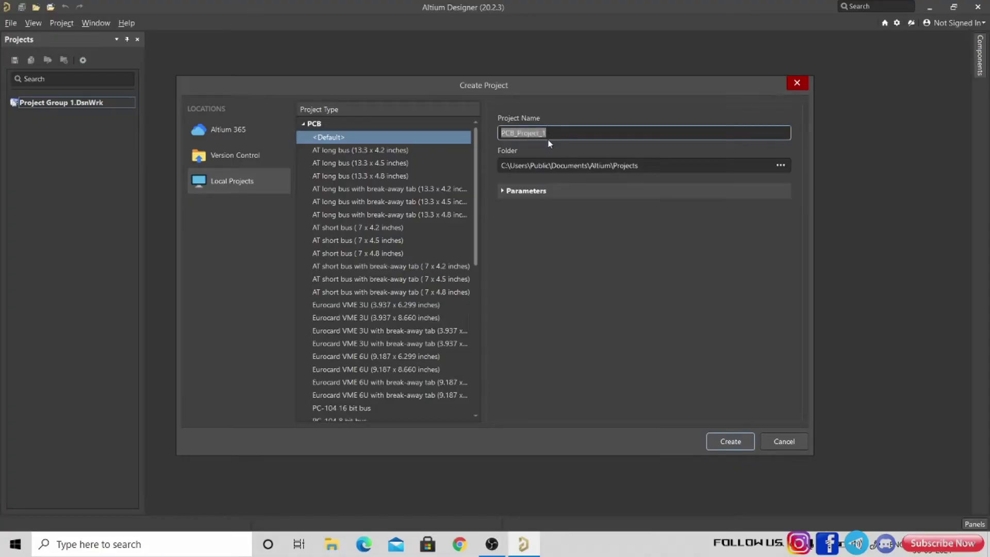
{"action": "type", "text": "al"}
{"action": "key", "text": "BackSpace"}
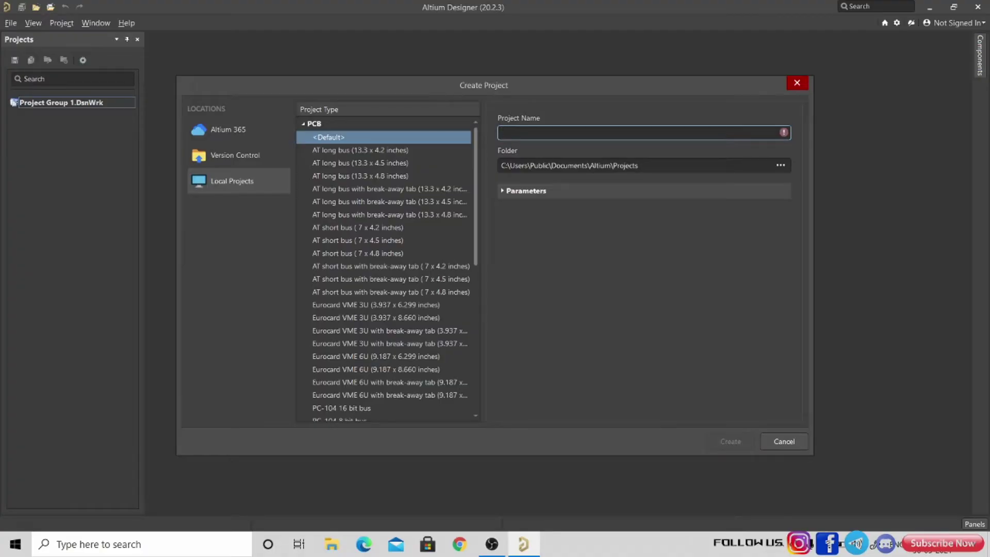
{"action": "type", "text": "Altium"}
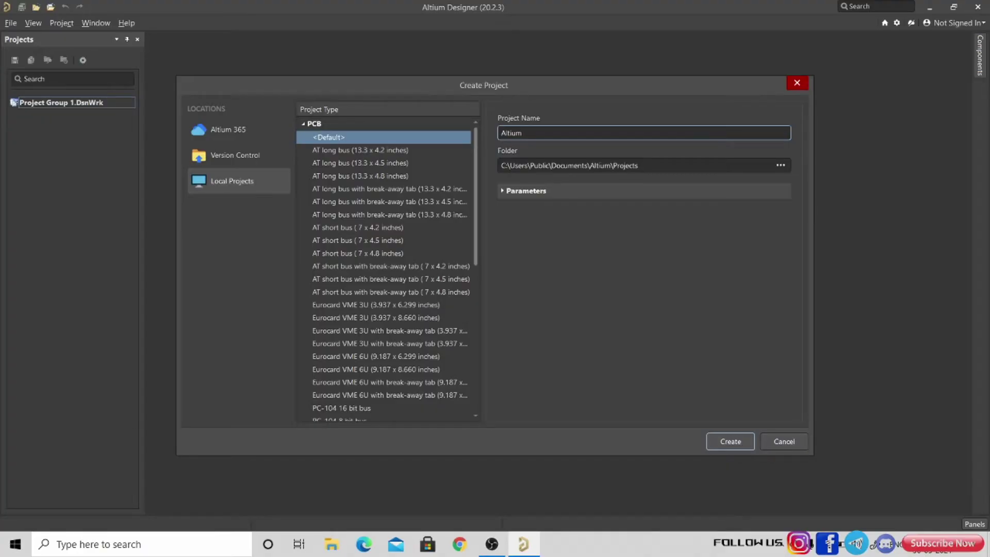
{"action": "type", "text": " pr"}
{"action": "key", "text": "BackSpace"}
{"action": "key", "text": "BackSpace"}
{"action": "type", "text": "class"}
{"action": "left_click", "coordinate": [727, 444]}
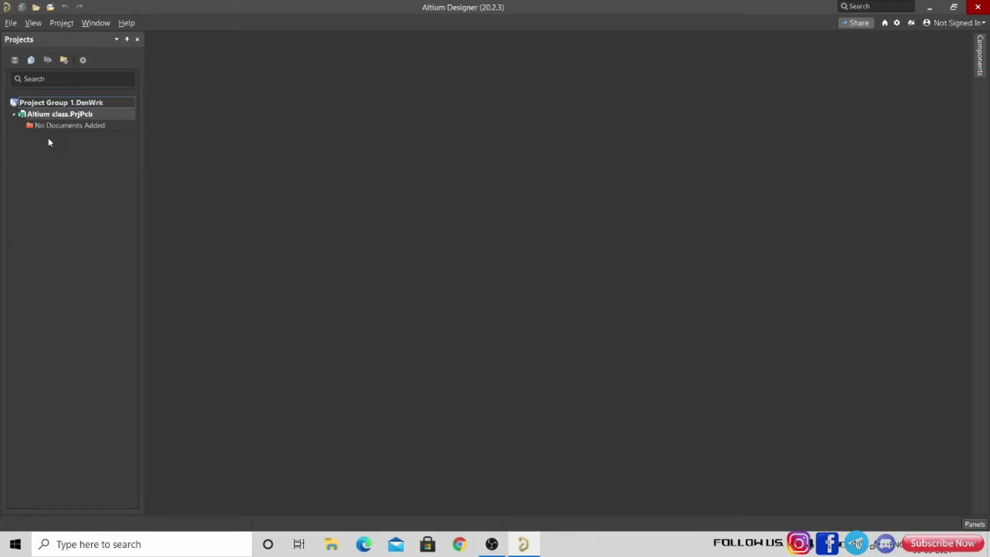
Add a new schematic document to the Altium class project.
{"action": "left_click", "coordinate": [30, 115]}
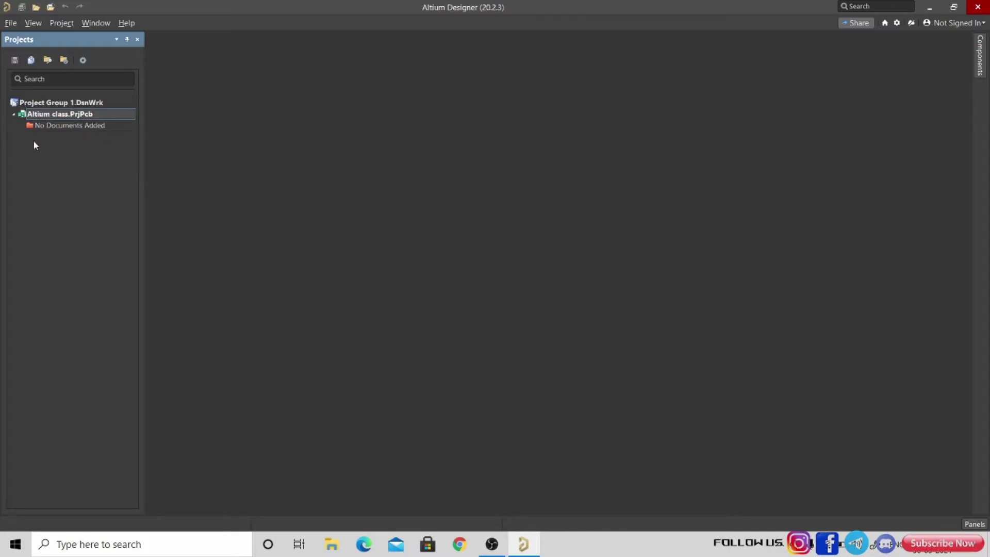
{"action": "right_click", "coordinate": [67, 116]}
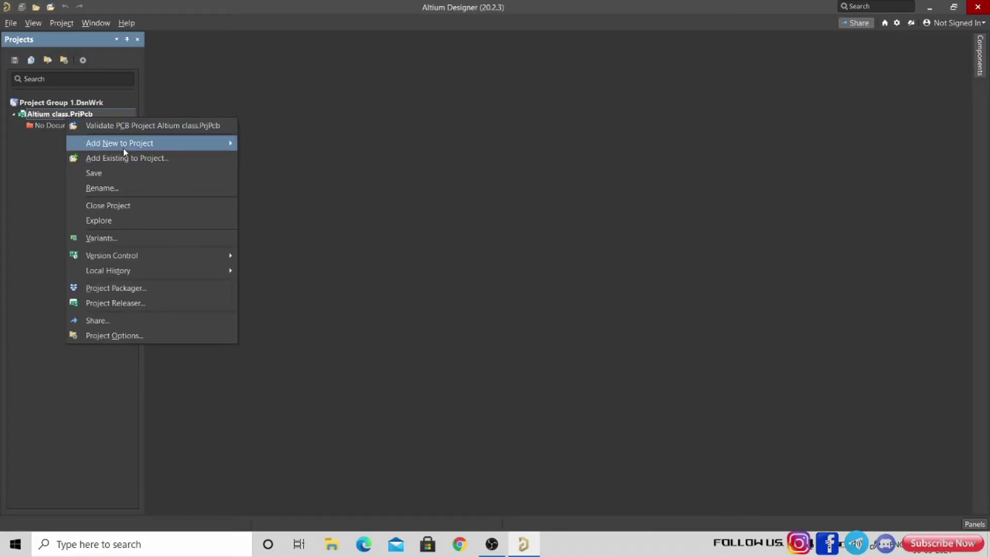
{"action": "mouse_move", "coordinate": [124, 151]}
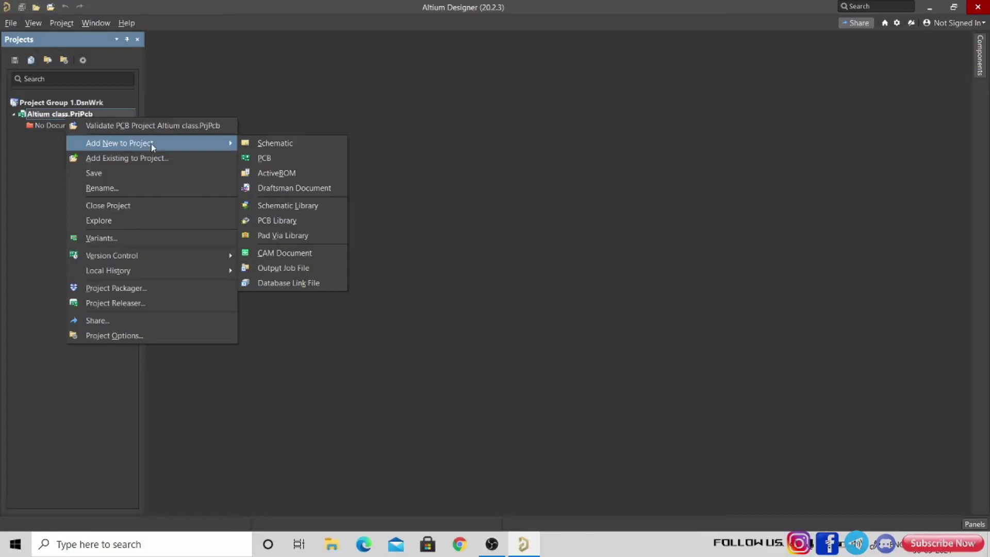
{"action": "left_click", "coordinate": [263, 144]}
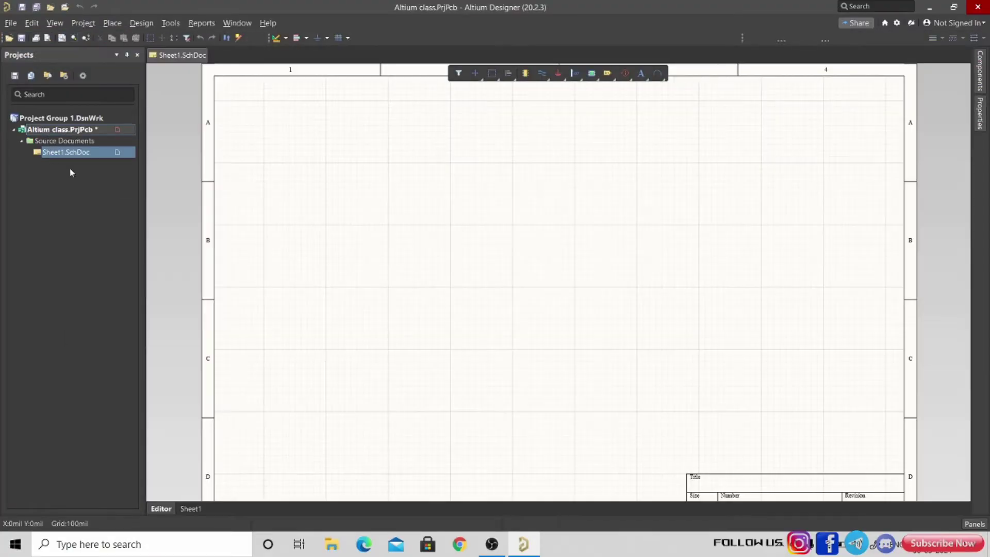
Save the new schematic as "Altium class" in the Altium class project folder.
{"action": "left_click", "coordinate": [77, 229]}
{"action": "key", "text": "ctrl+s"}
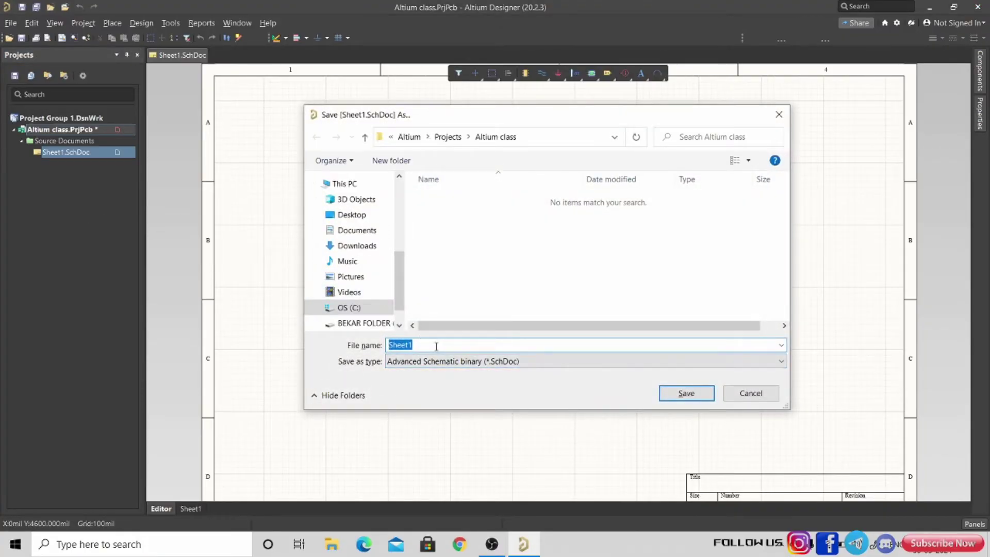
{"action": "type", "text": "al"}
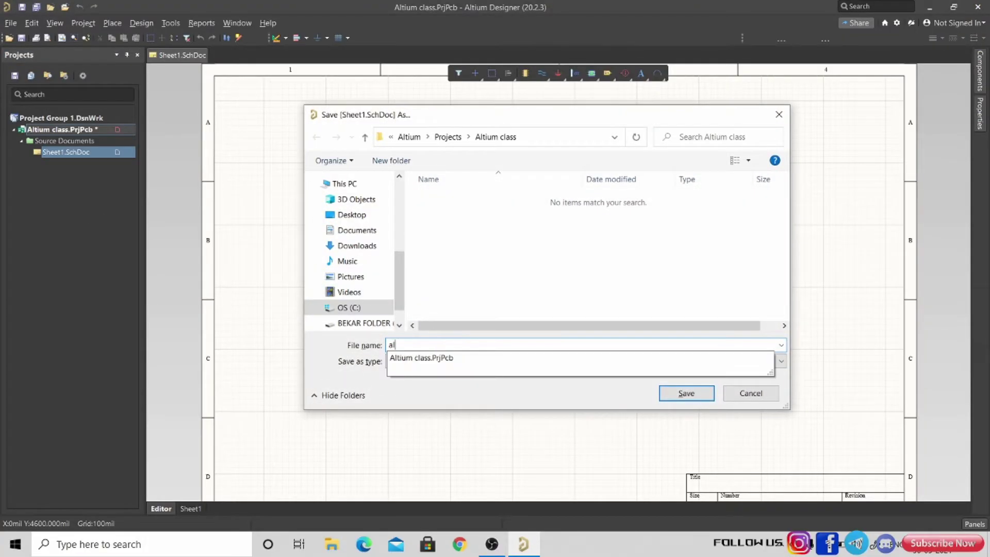
{"action": "key", "text": "Down"}
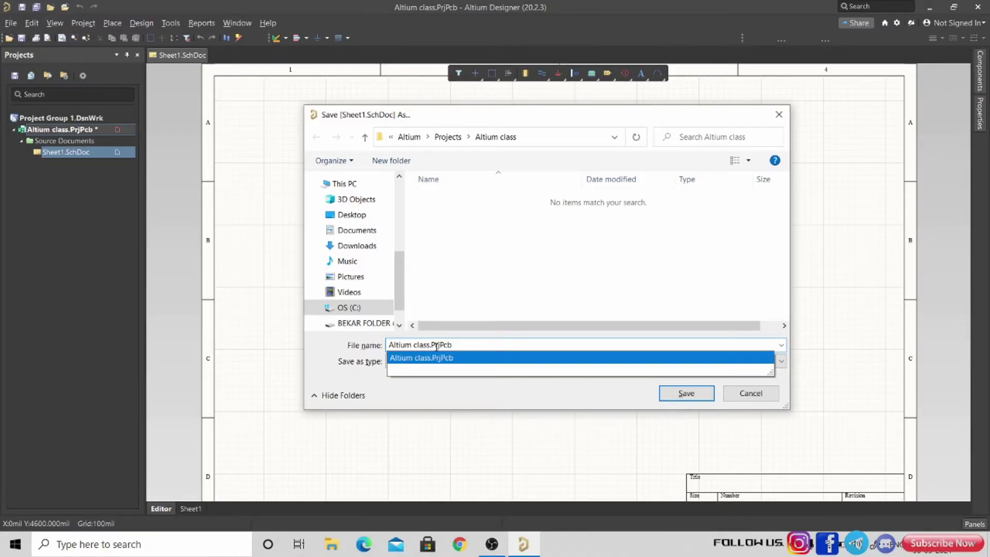
{"action": "left_click_drag", "start_coordinate": [458, 349], "coordinate": [431, 344]}
{"action": "left_click", "coordinate": [479, 329]}
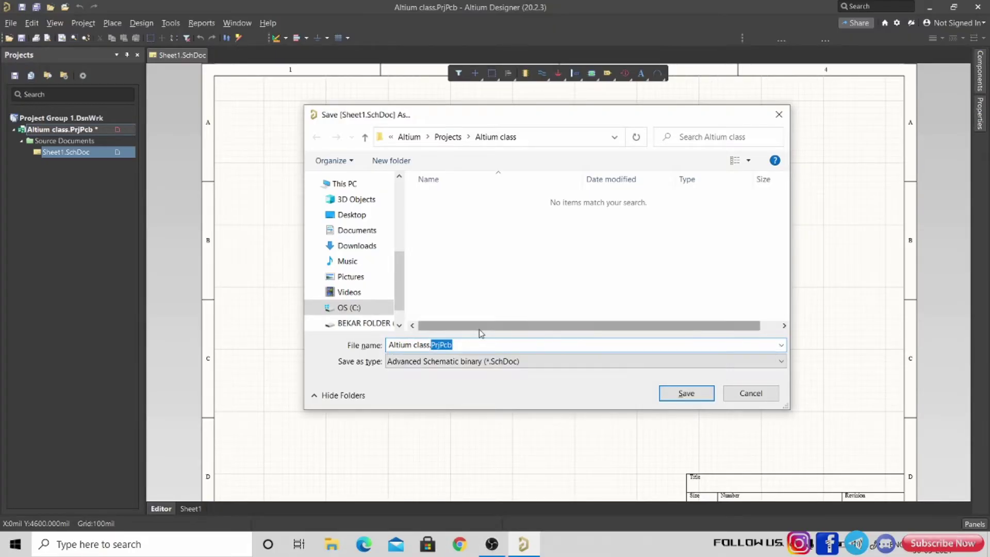
{"action": "left_click", "coordinate": [471, 342]}
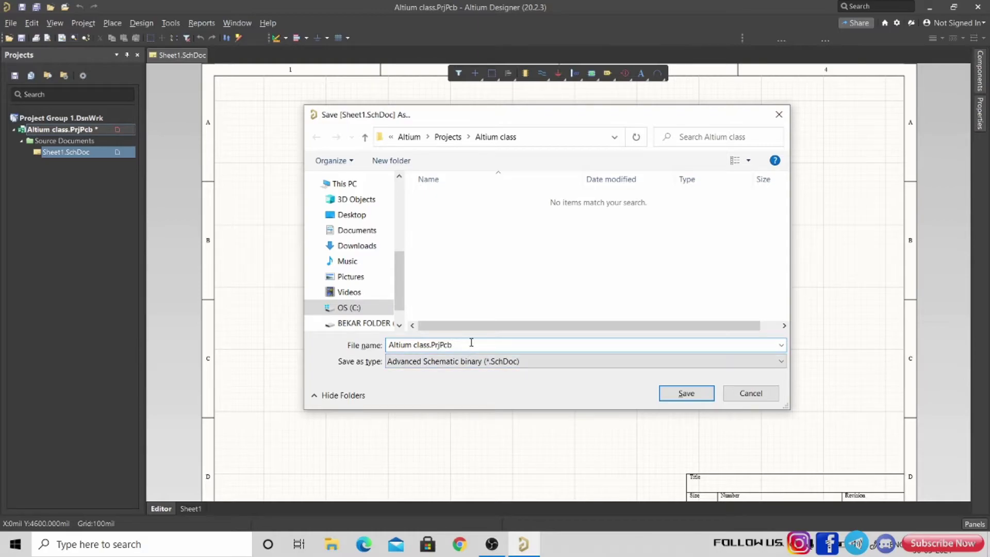
{"action": "key", "text": "BackSpace"}
{"action": "key", "text": "BackSpace"}
{"action": "key", "text": "BackSpace"}
{"action": "key", "text": "BackSpace"}
{"action": "key", "text": "BackSpace"}
{"action": "key", "text": "BackSpace"}
{"action": "key", "text": "BackSpace"}
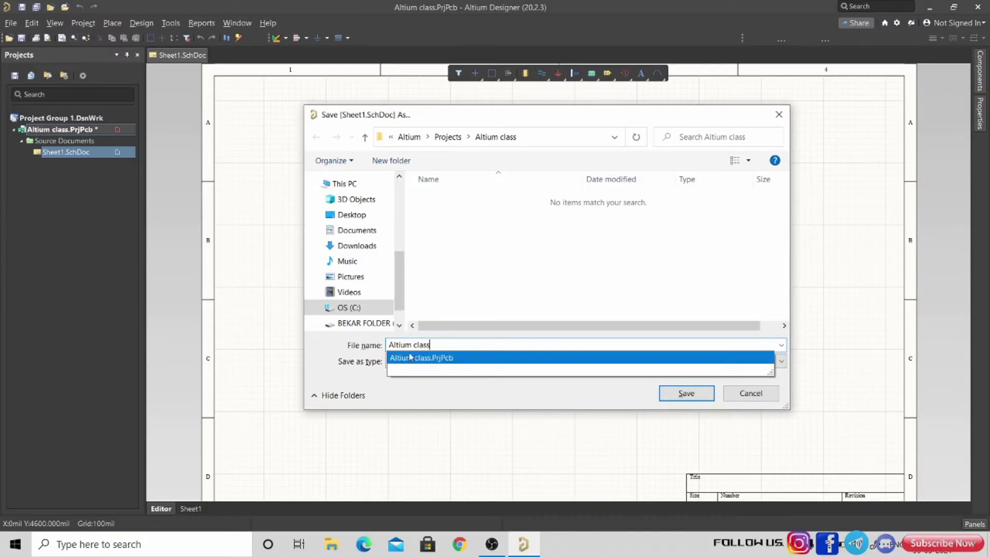
{"action": "left_click", "coordinate": [674, 401]}
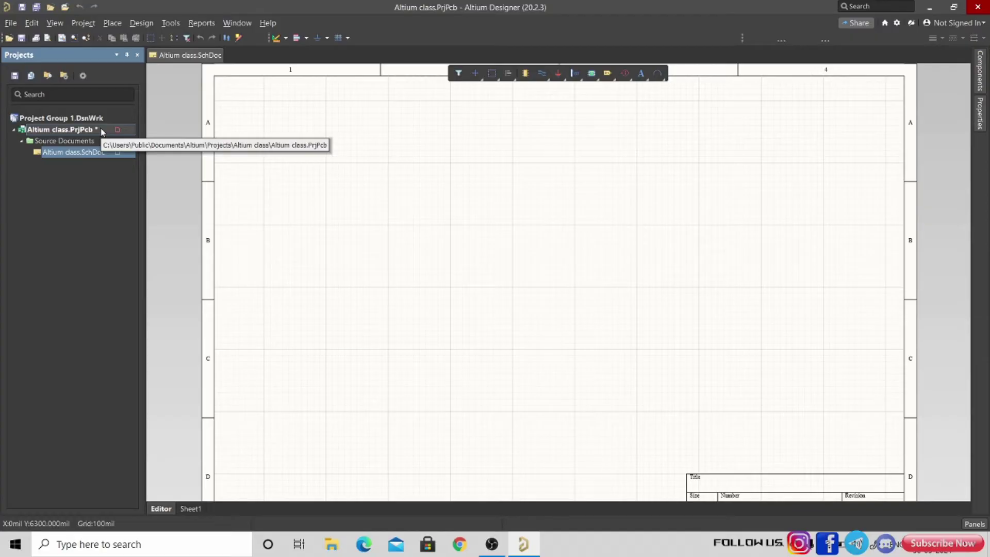
Save the Altium class project and add a new PCB document to it.
{"action": "right_click", "coordinate": [68, 133]}
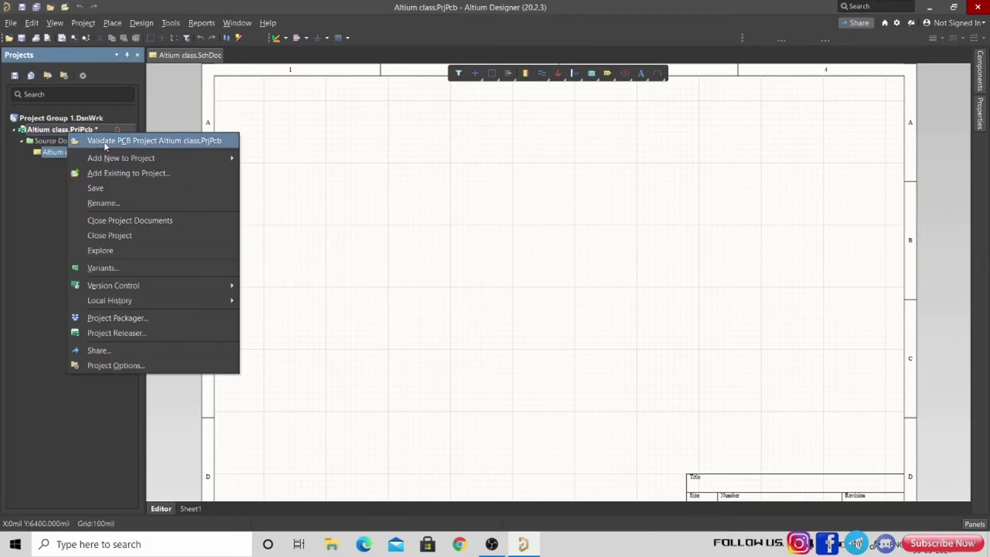
{"action": "left_click", "coordinate": [115, 188]}
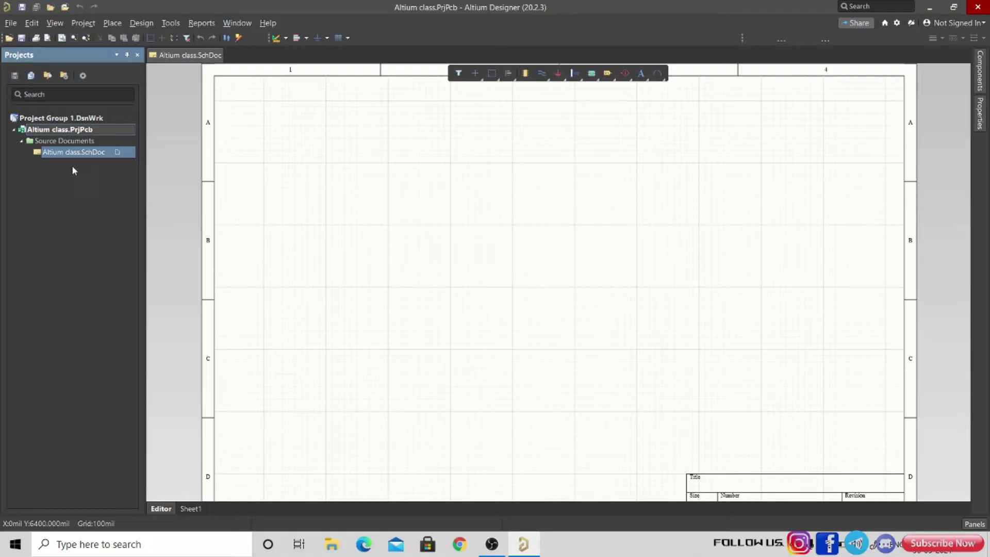
{"action": "right_click", "coordinate": [67, 133]}
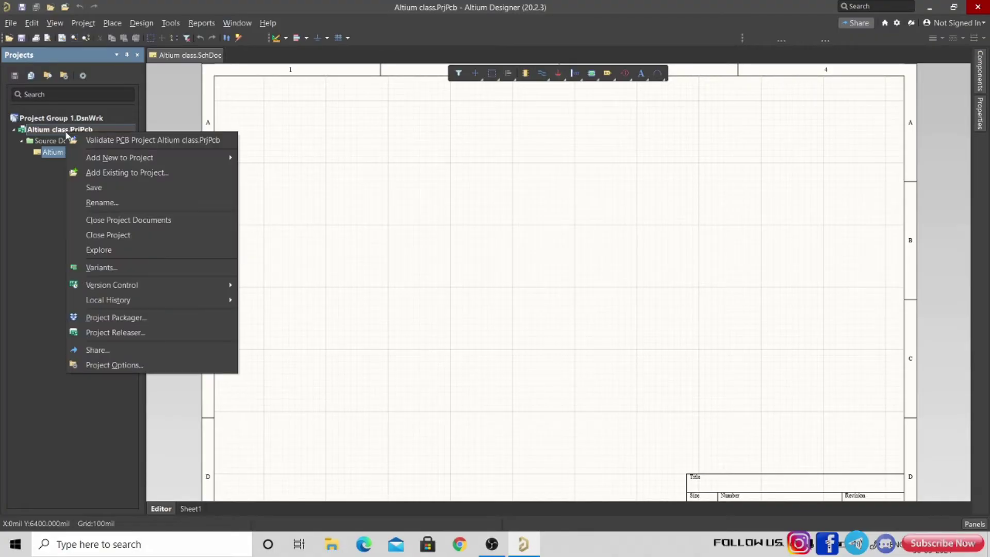
{"action": "mouse_move", "coordinate": [99, 152]}
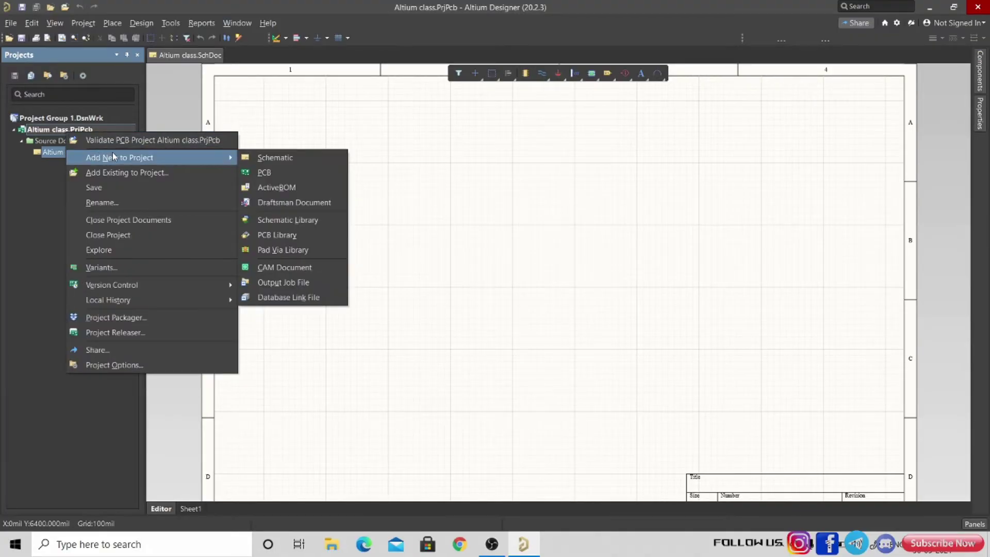
{"action": "left_click", "coordinate": [273, 173]}
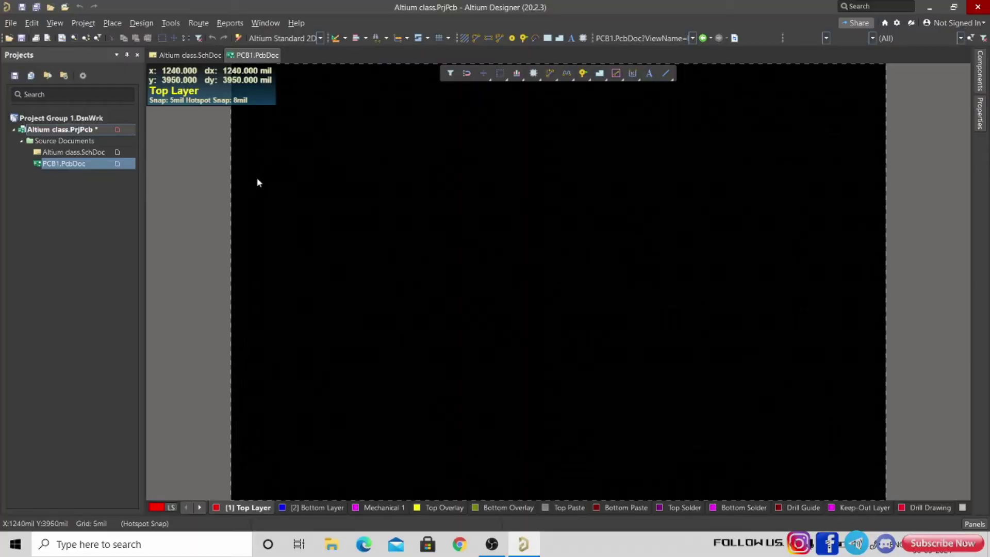
Save the new PCB document as "Altium class" in the Altium class project folder.
{"action": "right_click", "coordinate": [65, 165]}
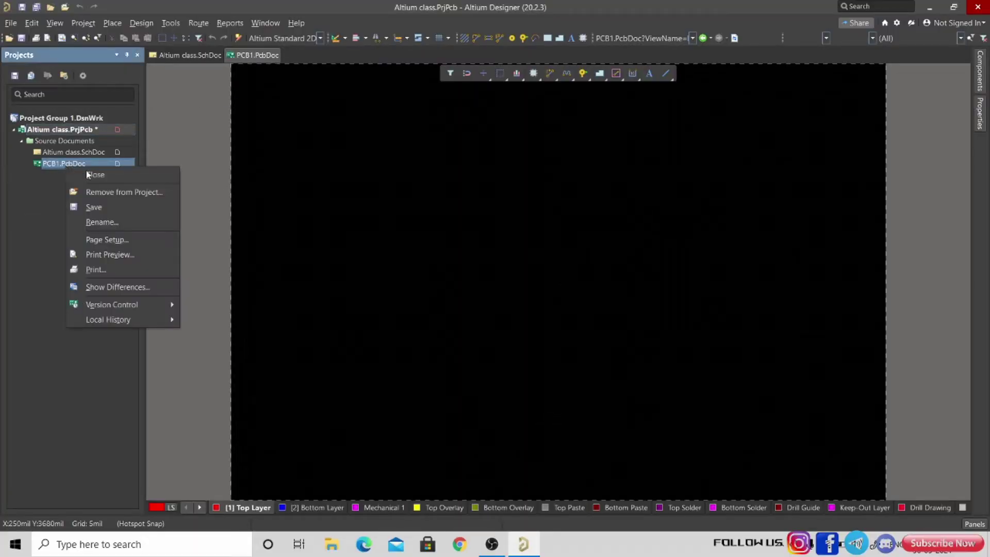
{"action": "left_click", "coordinate": [93, 207]}
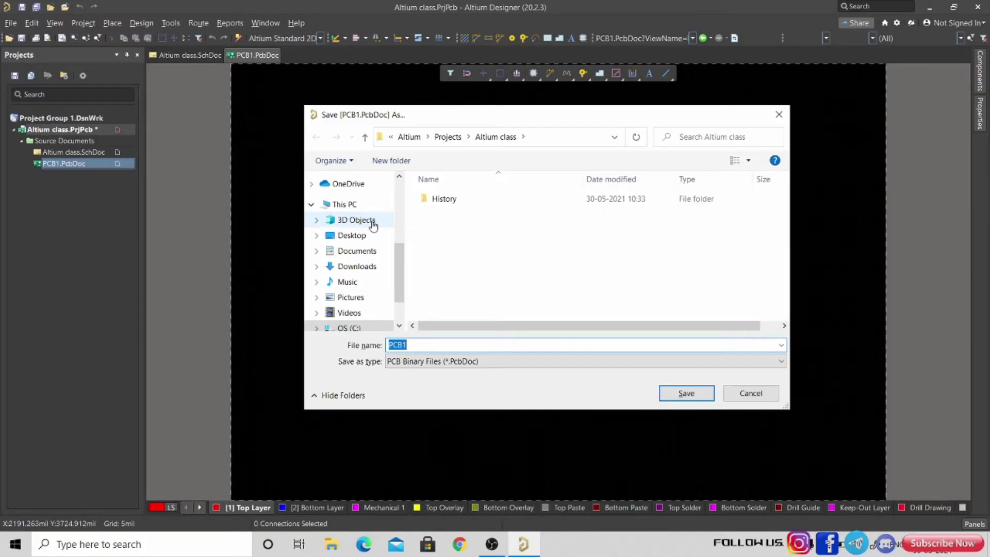
{"action": "type", "text": "alt"}
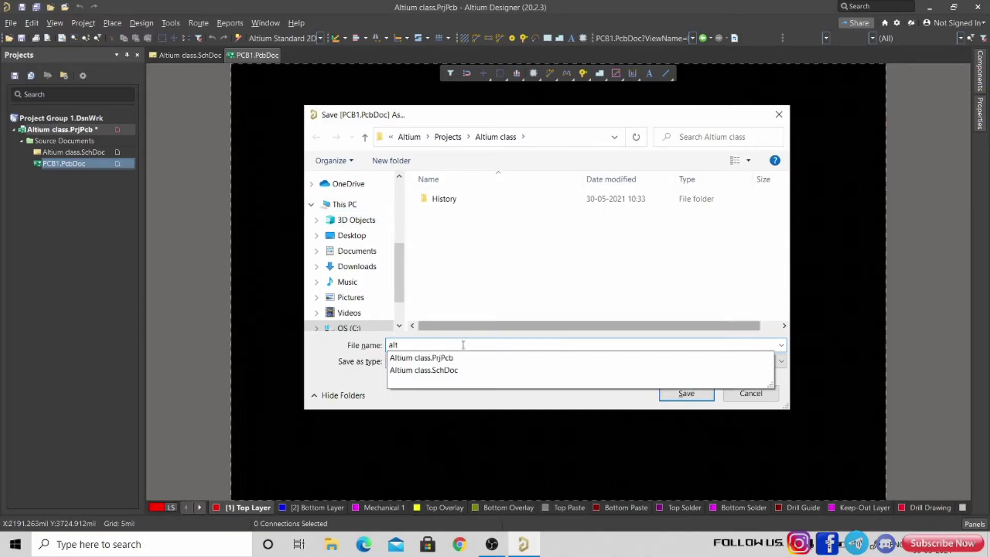
{"action": "left_click", "coordinate": [470, 370]}
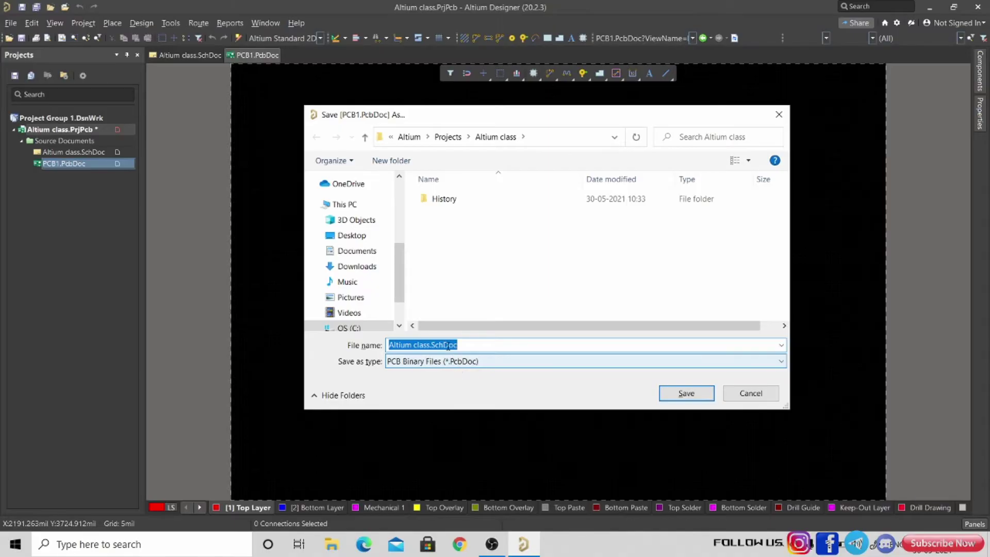
{"action": "left_click", "coordinate": [471, 345]}
{"action": "left_click_drag", "start_coordinate": [458, 345], "coordinate": [433, 346]}
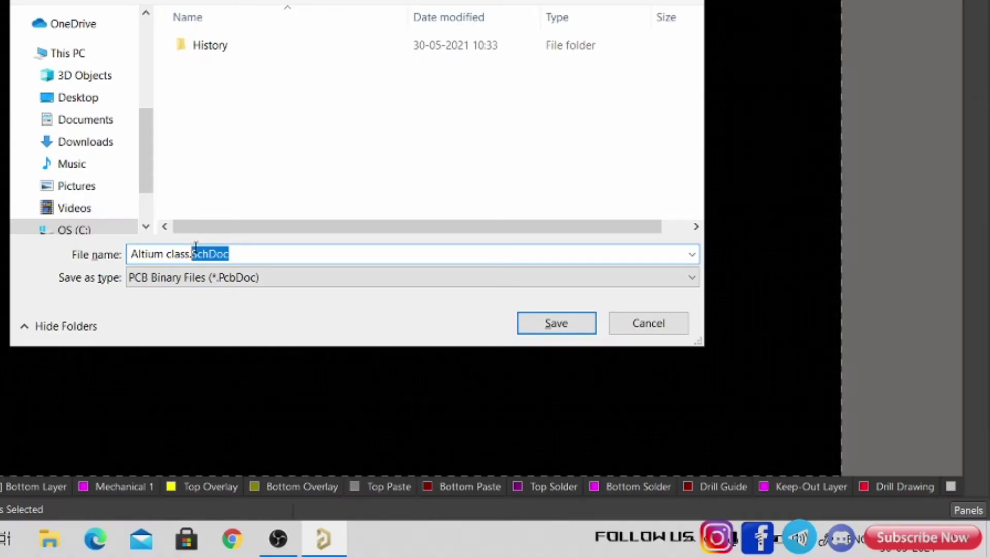
{"action": "key", "text": "BackSpace"}
{"action": "key", "text": "BackSpace"}
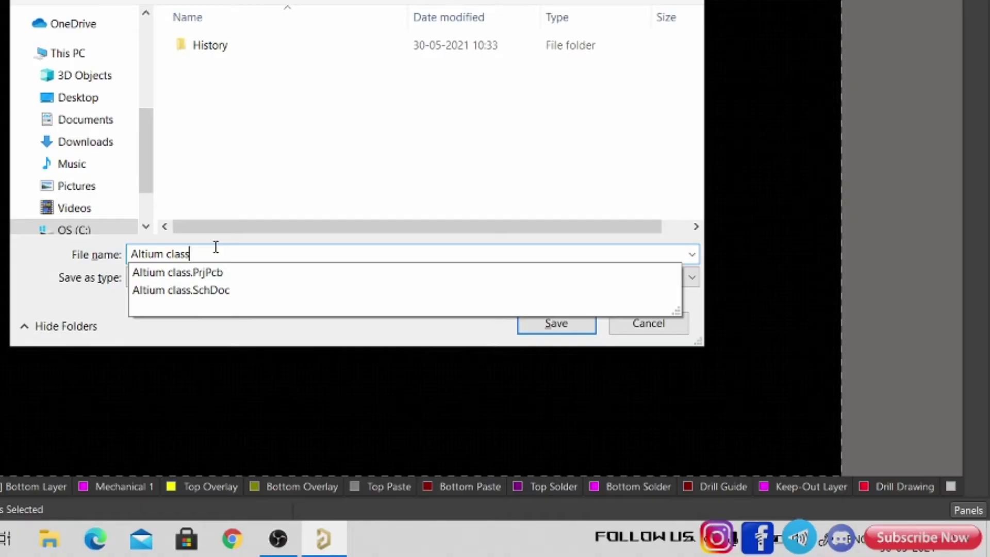
{"action": "left_click", "coordinate": [581, 248]}
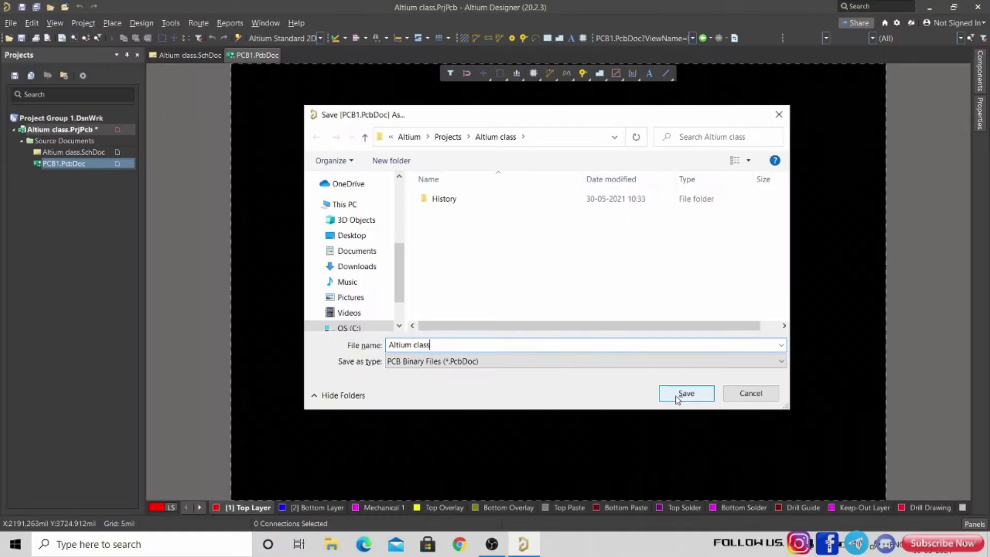
{"action": "left_click", "coordinate": [512, 312]}
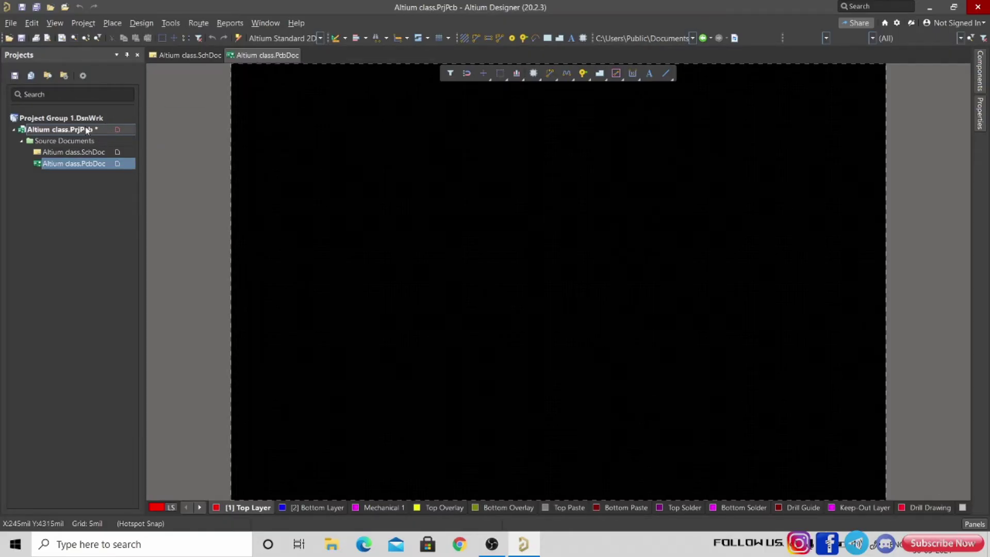
{"action": "right_click", "coordinate": [84, 129]}
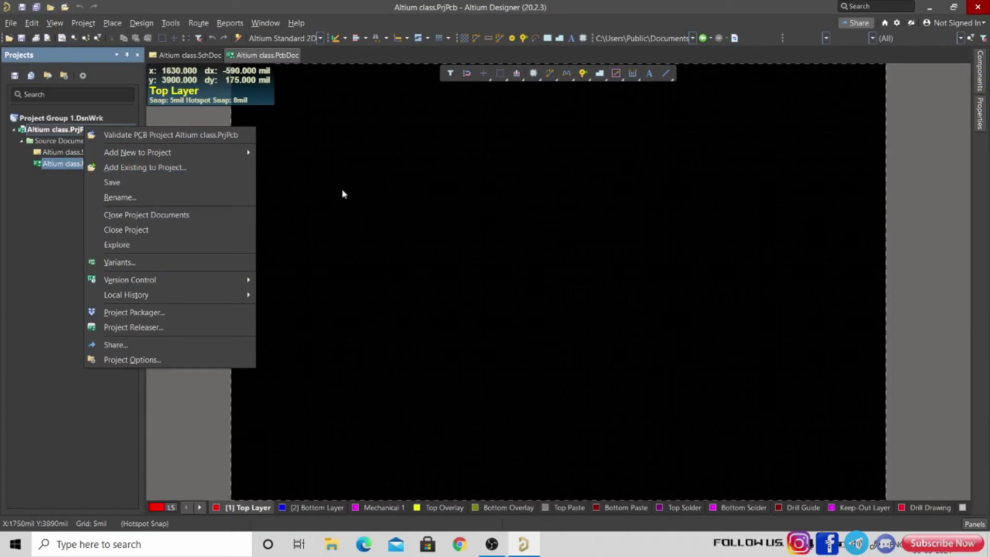
{"action": "left_click", "coordinate": [442, 192]}
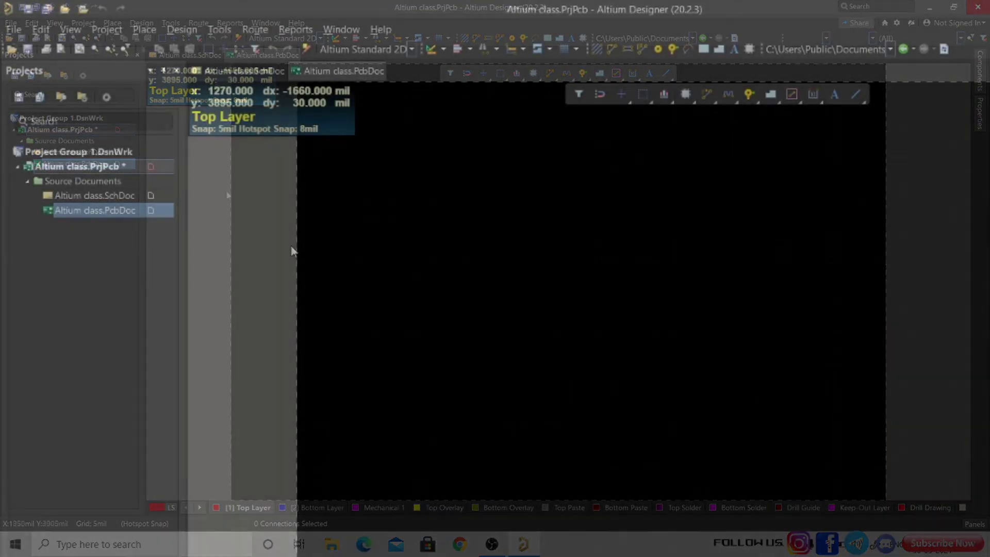
Add a new schematic library to the Altium class project.
{"action": "right_click", "coordinate": [89, 166]}
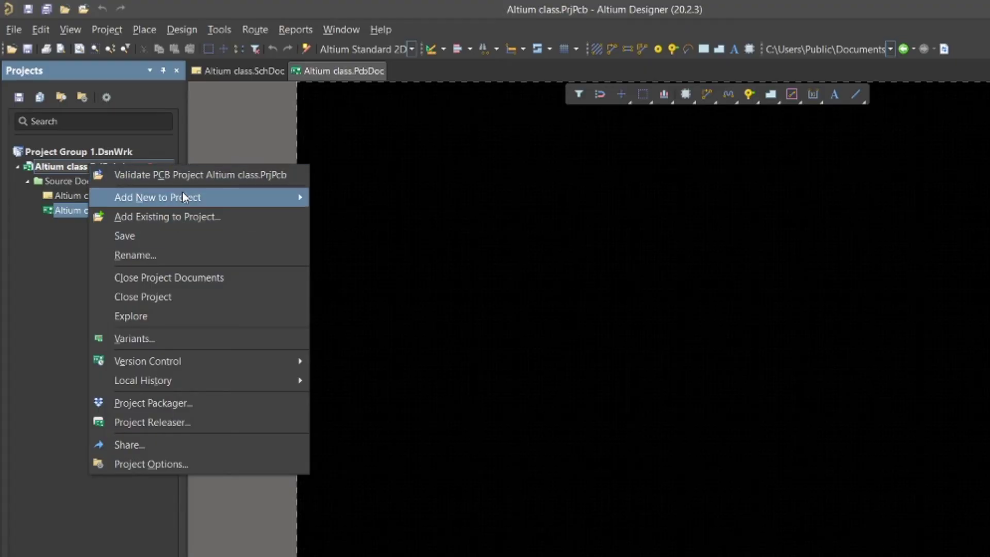
{"action": "mouse_move", "coordinate": [190, 198]}
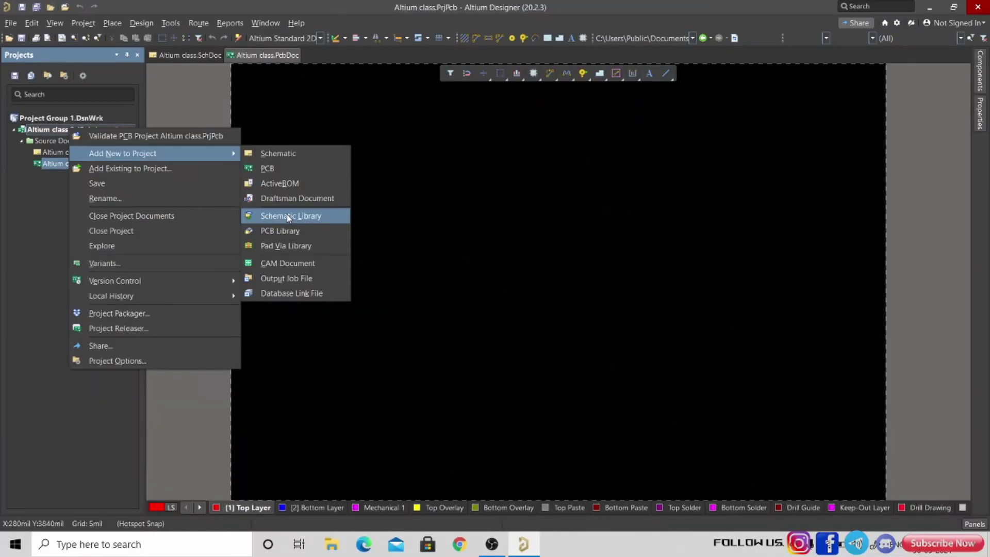
{"action": "left_click", "coordinate": [288, 216]}
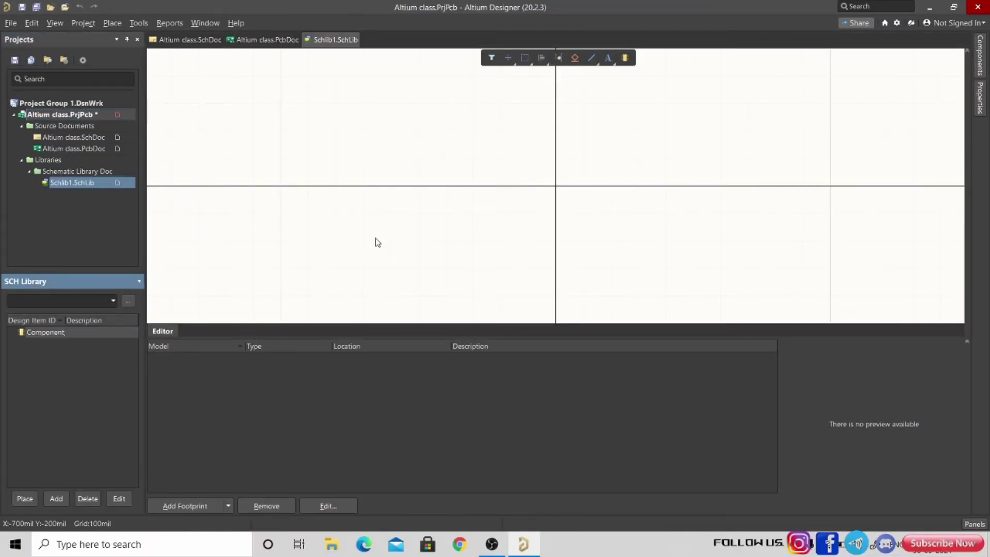
Save the new schematic library as "br" in the Altium class project folder.
{"action": "right_click", "coordinate": [76, 184]}
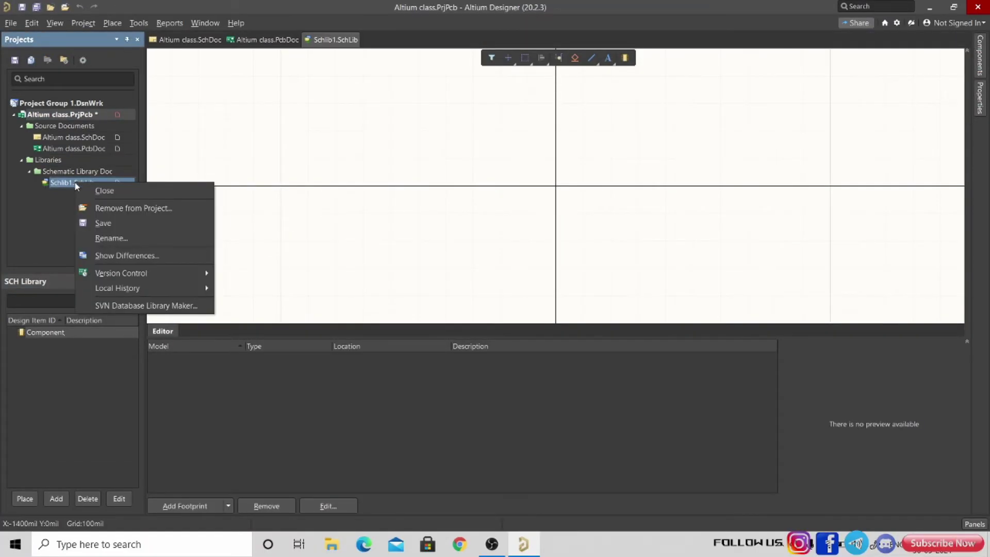
{"action": "left_click", "coordinate": [122, 224]}
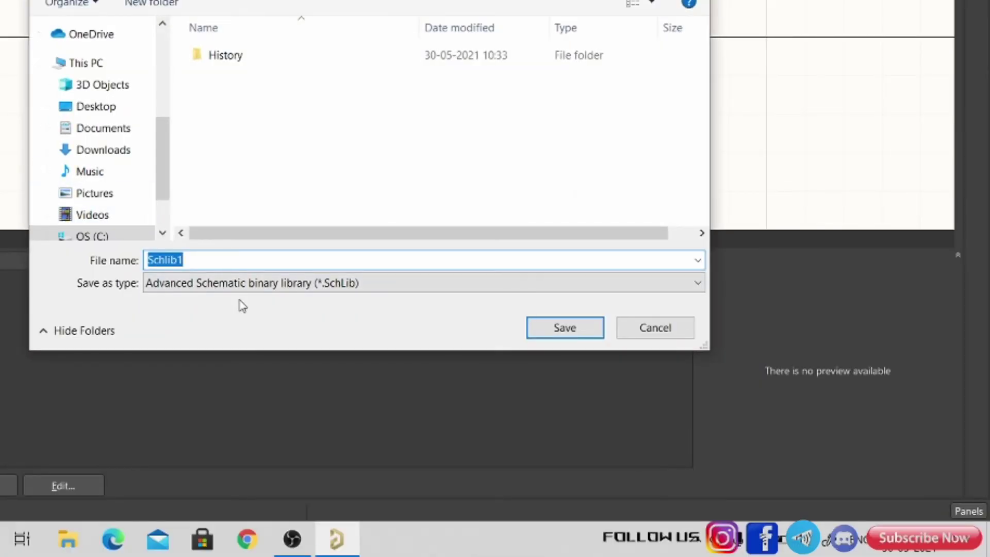
{"action": "type", "text": "mb"}
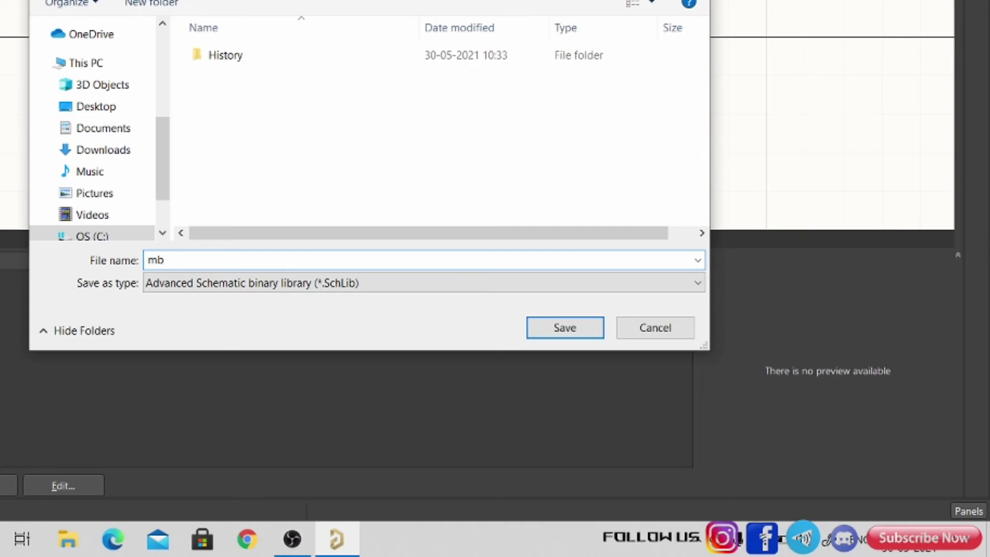
{"action": "key", "text": "BackSpace"}
{"action": "key", "text": "BackSpace"}
{"action": "type", "text": "br"}
{"action": "key", "text": "Return"}
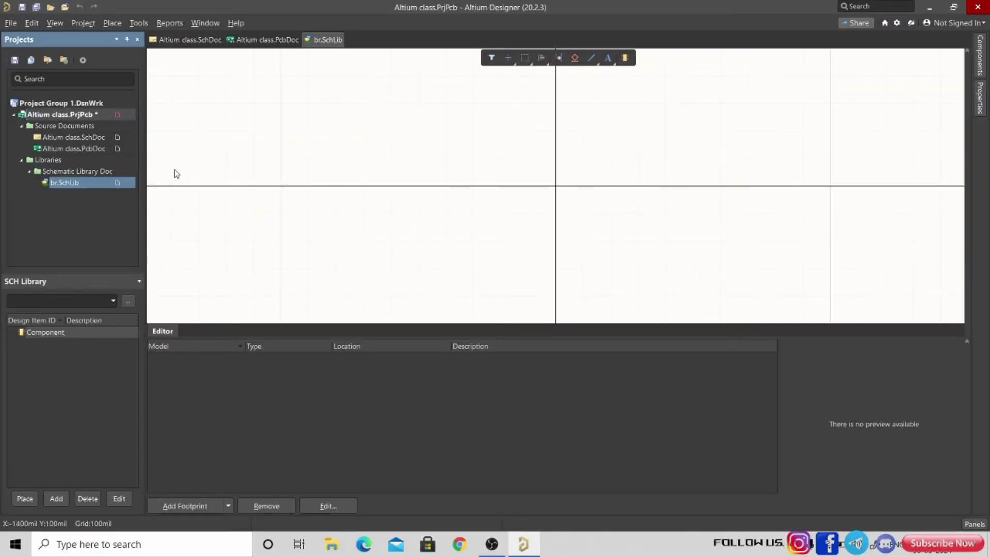
Add a new PCB library to the Altium class project.
{"action": "right_click", "coordinate": [51, 115]}
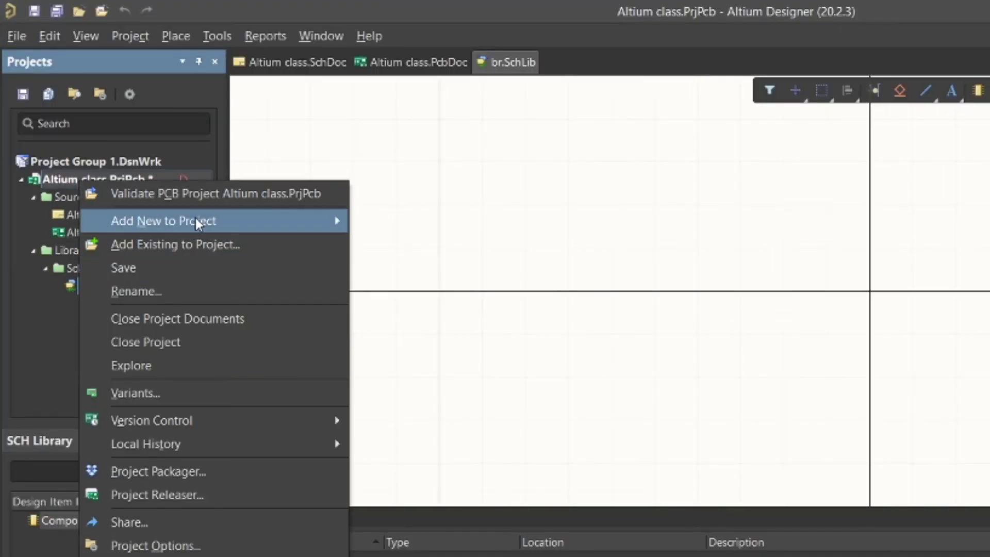
{"action": "mouse_move", "coordinate": [198, 216]}
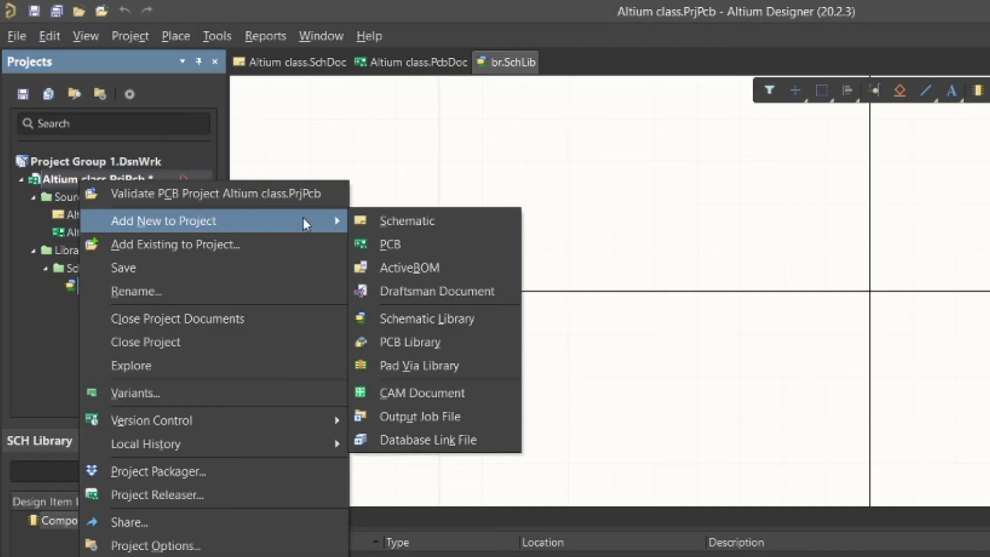
{"action": "left_click", "coordinate": [437, 342]}
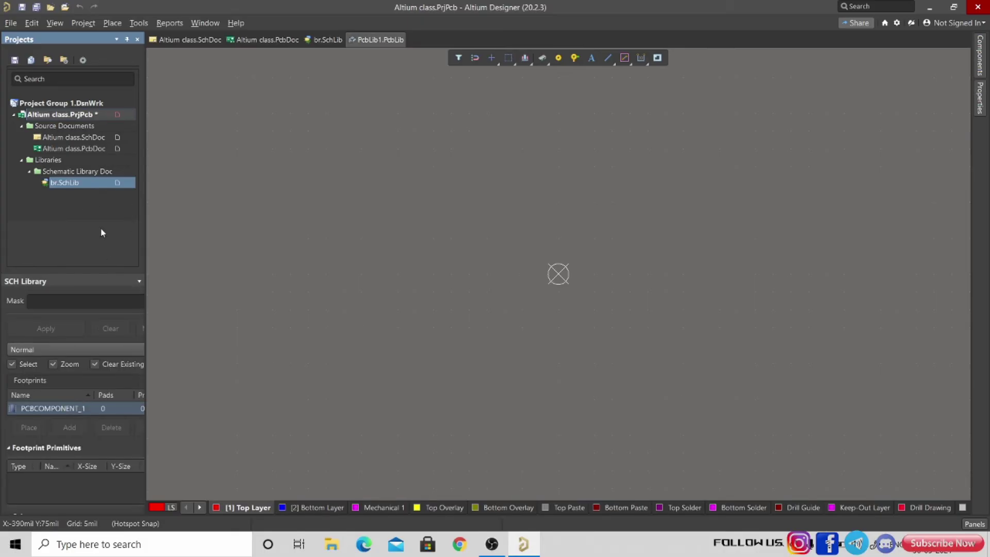
Save the new PCB library as "br" in the project folder, and save the Altium class project.
{"action": "double_click", "coordinate": [72, 204]}
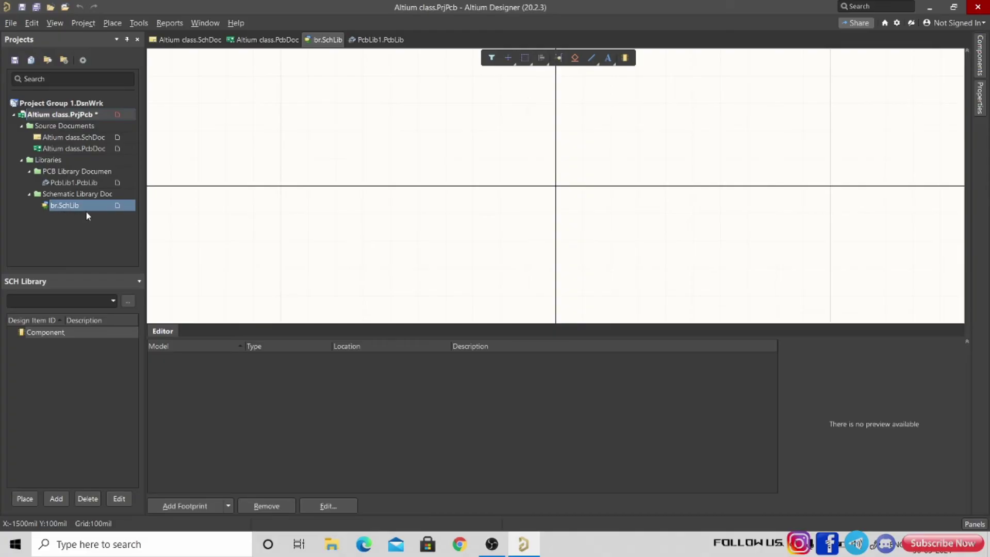
{"action": "double_click", "coordinate": [76, 183]}
{"action": "right_click", "coordinate": [76, 181]}
{"action": "left_click", "coordinate": [54, 182]}
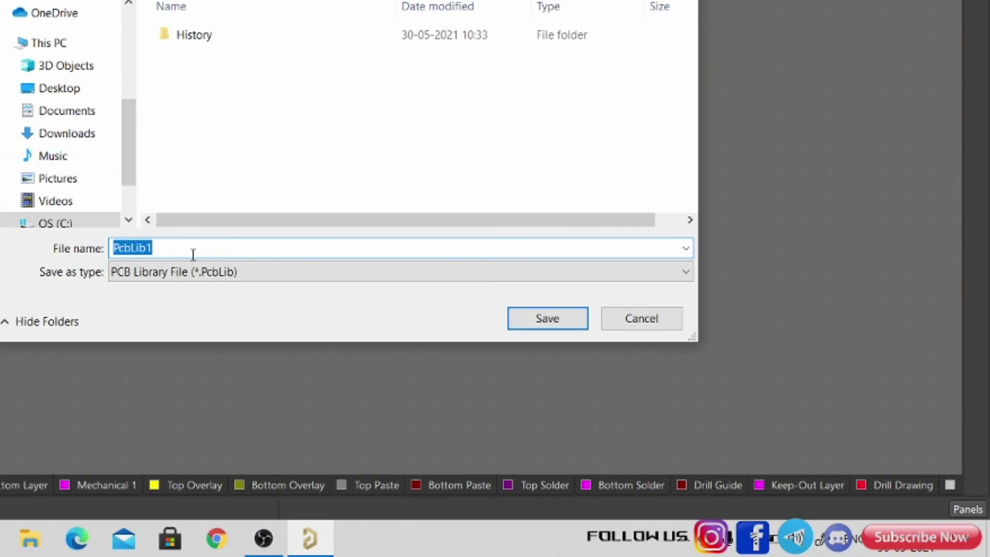
{"action": "type", "text": "br"}
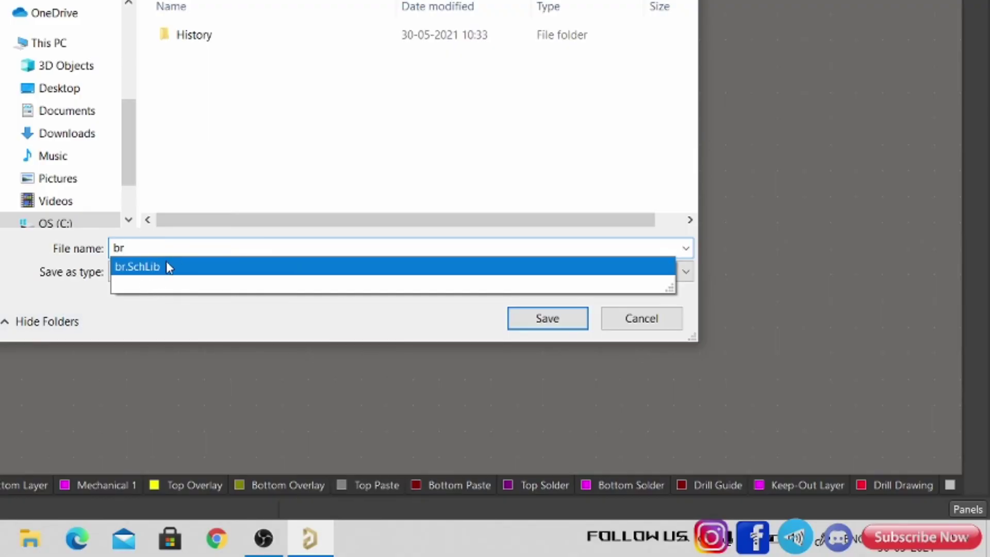
{"action": "left_click", "coordinate": [416, 313]}
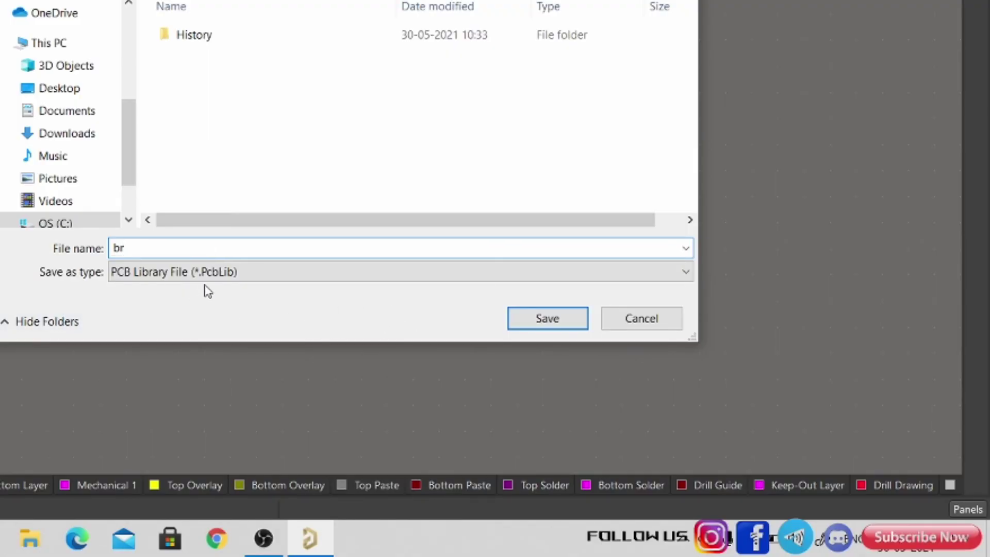
{"action": "left_click", "coordinate": [546, 319]}
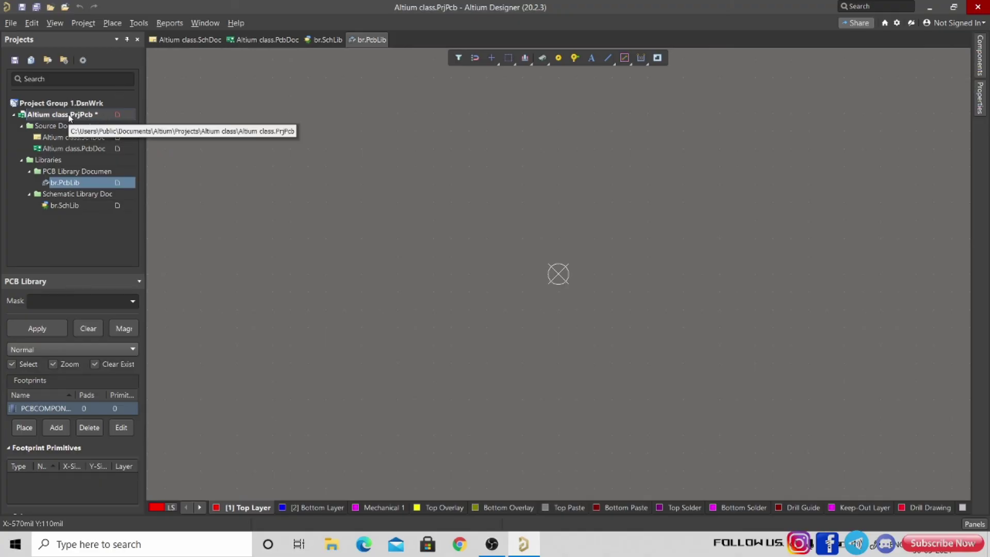
{"action": "right_click", "coordinate": [91, 116]}
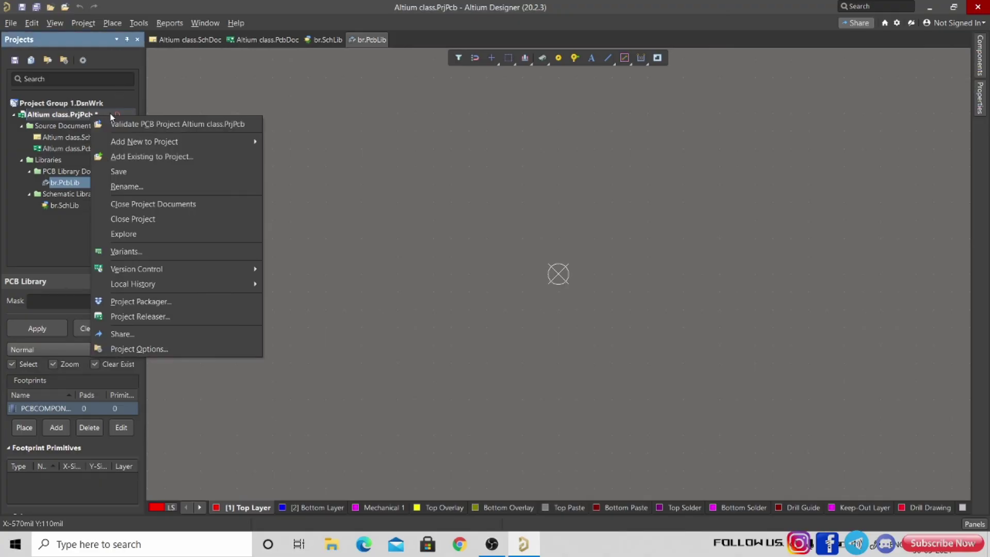
{"action": "left_click", "coordinate": [140, 173]}
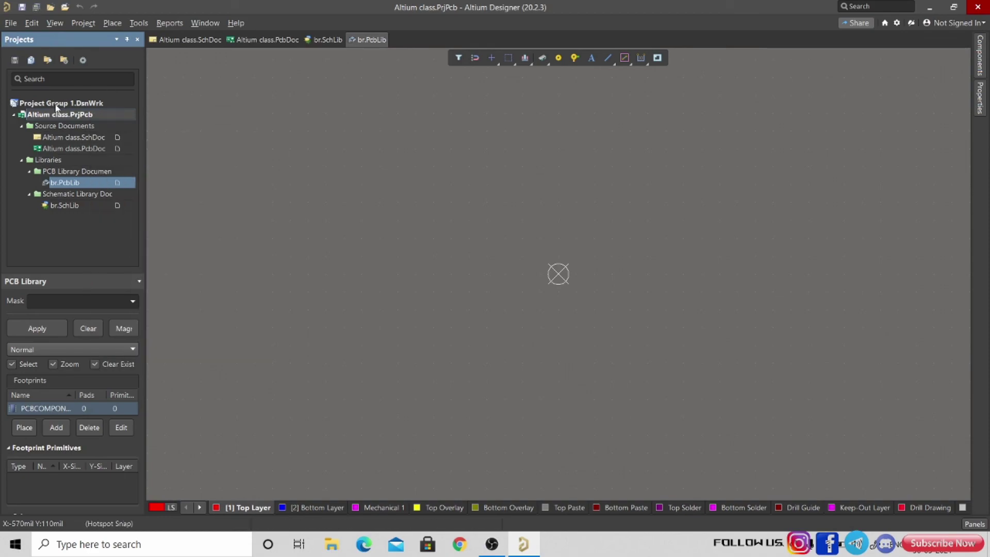